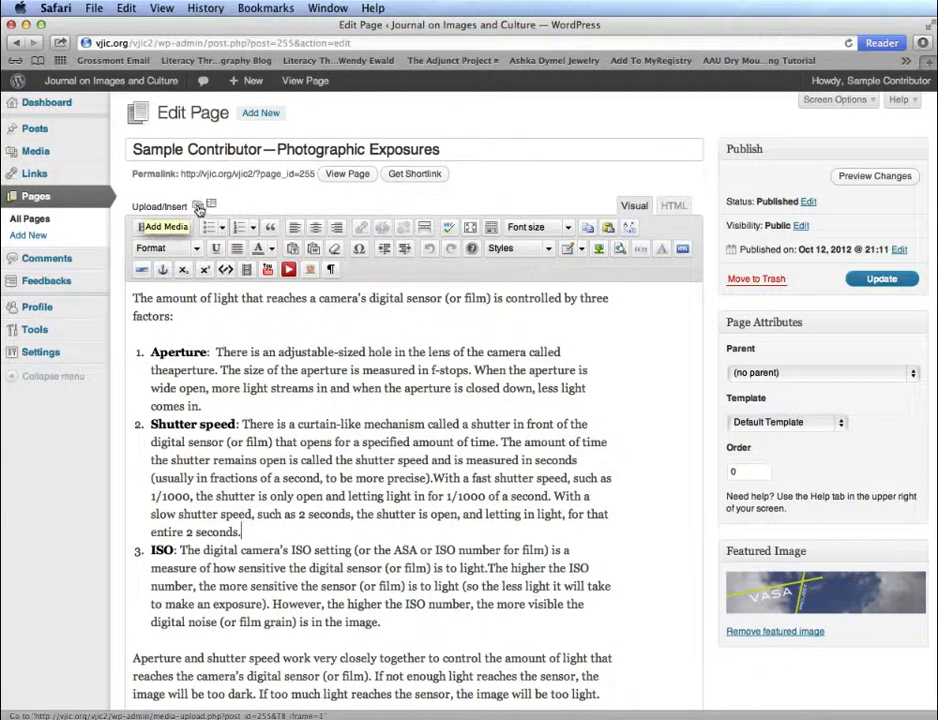
Upload shutter_speeds.jpg from the VJIC folder as media for the end of the shutter speed paragraph
{"action": "left_click", "coordinate": [198, 208]}
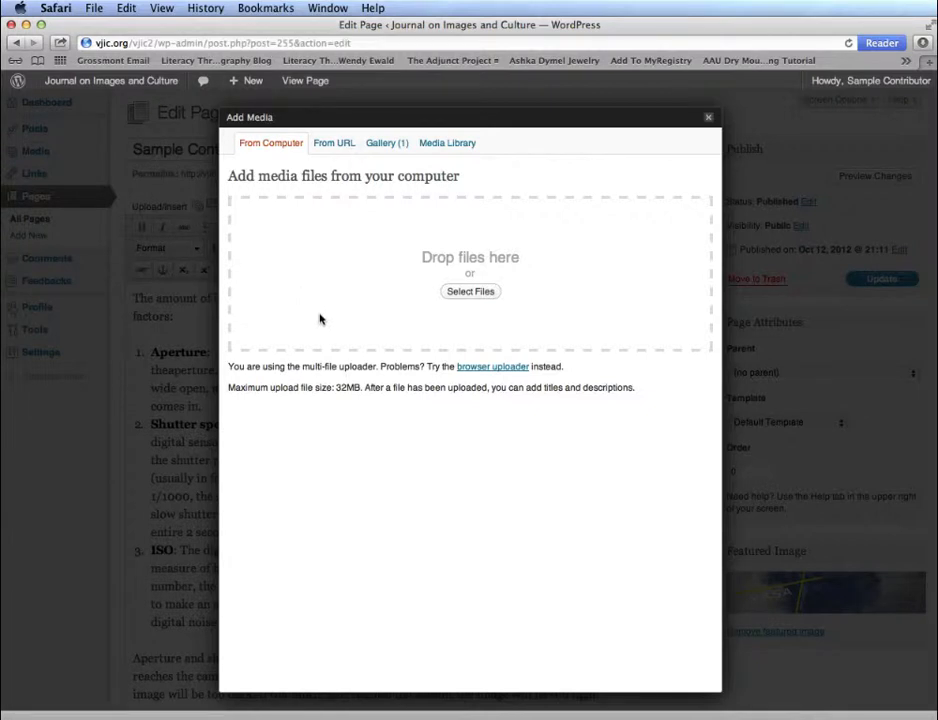
{"action": "left_click", "coordinate": [476, 295]}
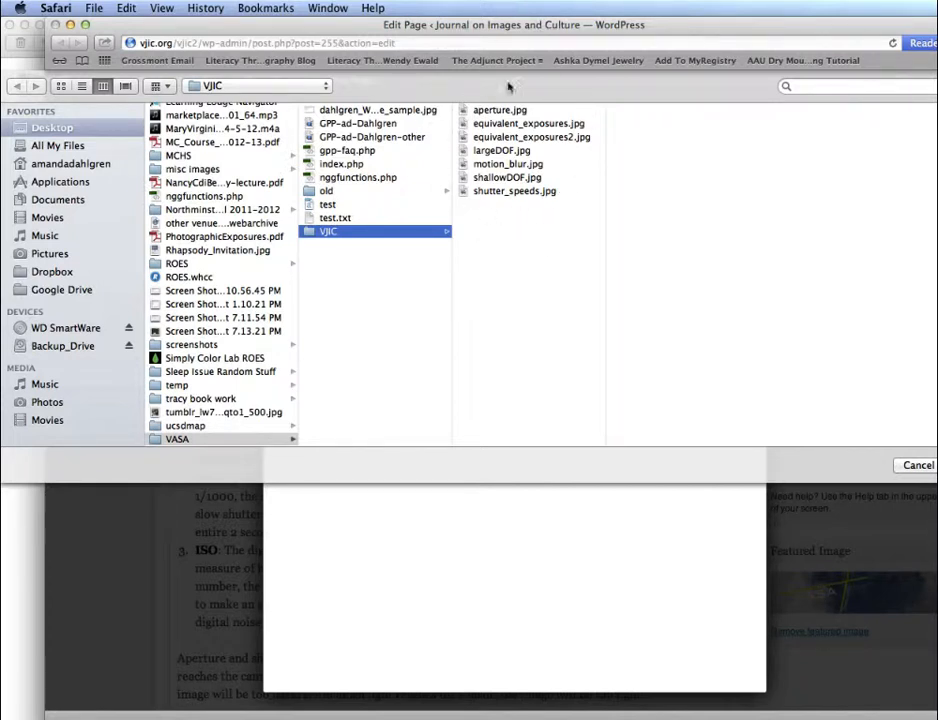
{"action": "left_click", "coordinate": [509, 197]}
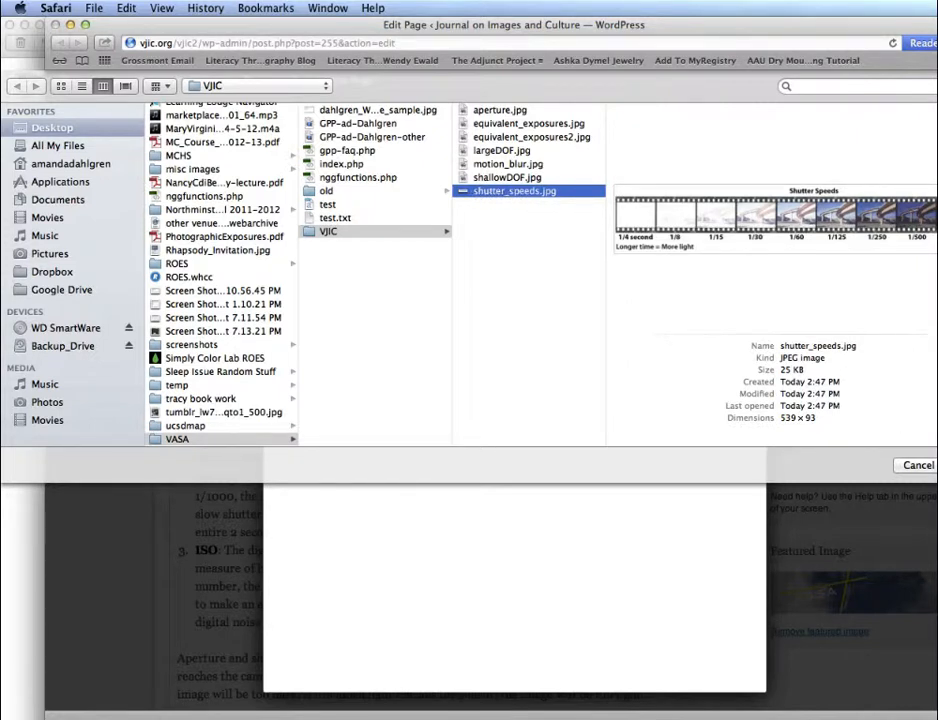
{"action": "key", "text": "Return"}
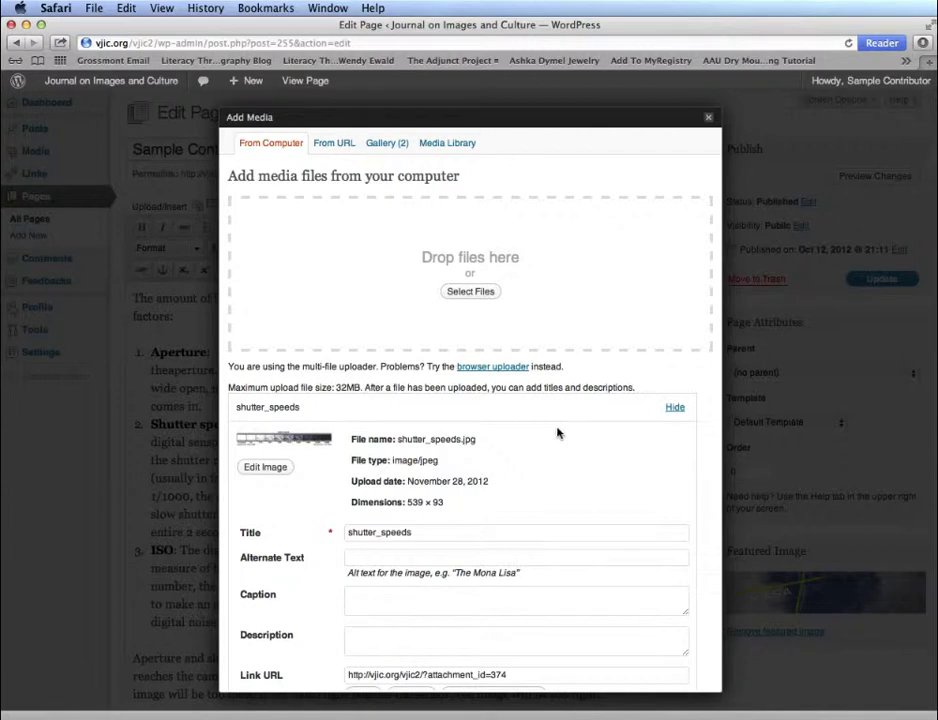
Prefix the image title with the contributor's surname and a hyphen, and enter alternate text "Alt text" and caption "This is a scale that..."
{"action": "scroll", "coordinate": [560, 432], "scroll_direction": "down", "scroll_amount": 5}
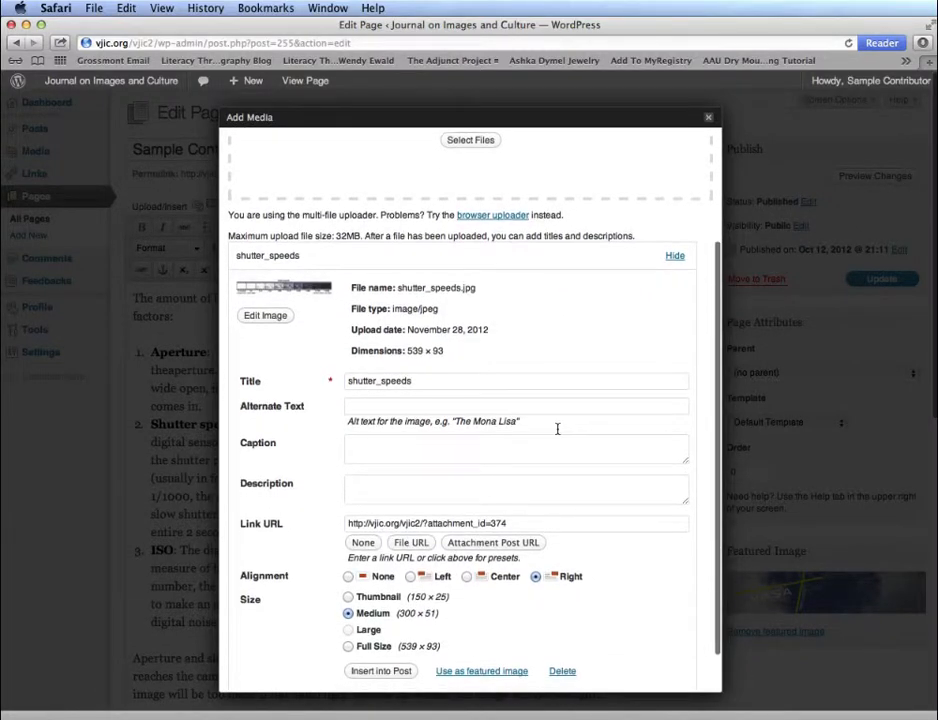
{"action": "scroll", "coordinate": [557, 427], "scroll_direction": "down", "scroll_amount": 2}
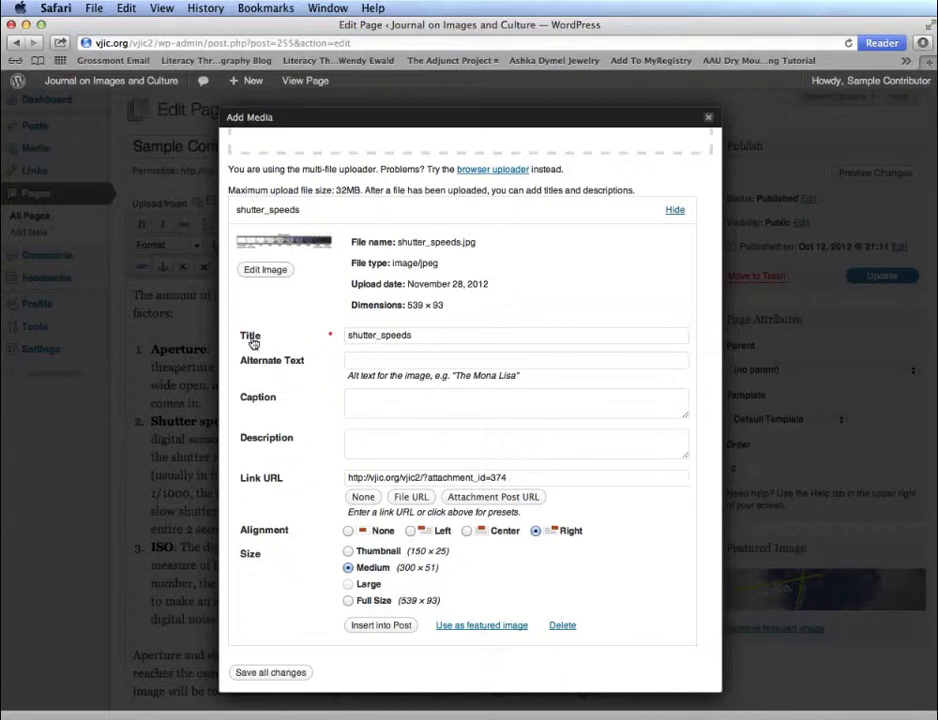
{"action": "left_click", "coordinate": [353, 337]}
{"action": "type", "text": "Dahlgren-"}
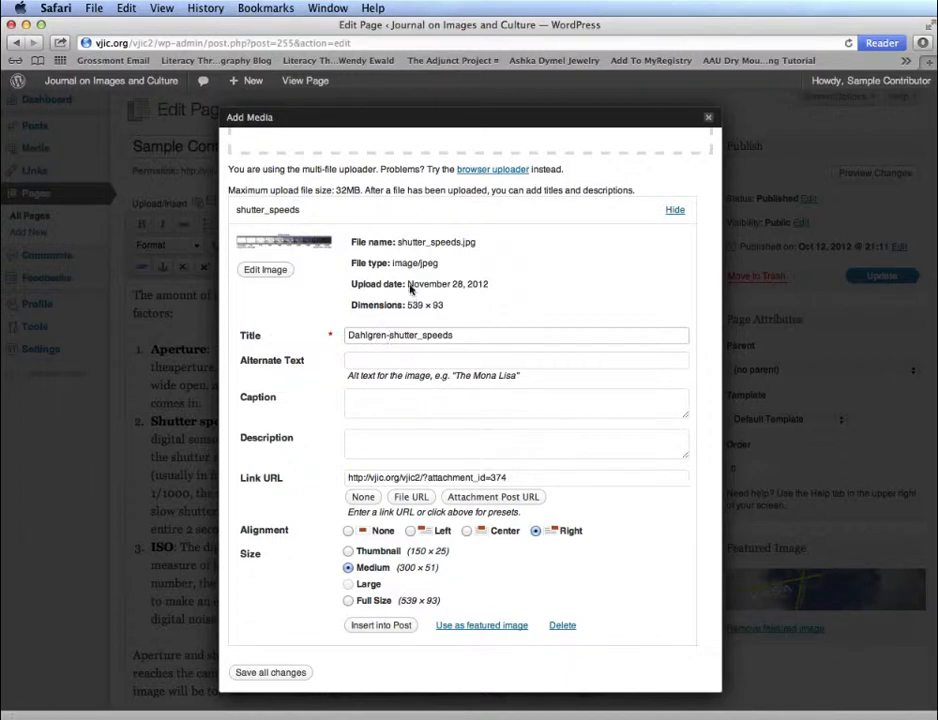
{"action": "left_click", "coordinate": [390, 362]}
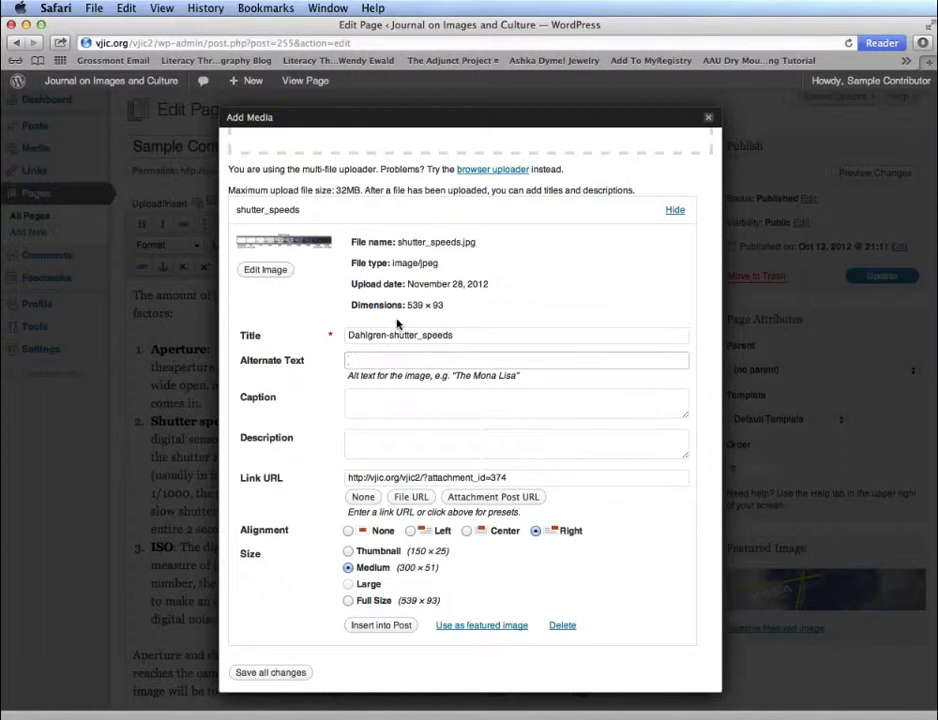
{"action": "type", "text": "Alt text"}
{"action": "left_click", "coordinate": [398, 404]}
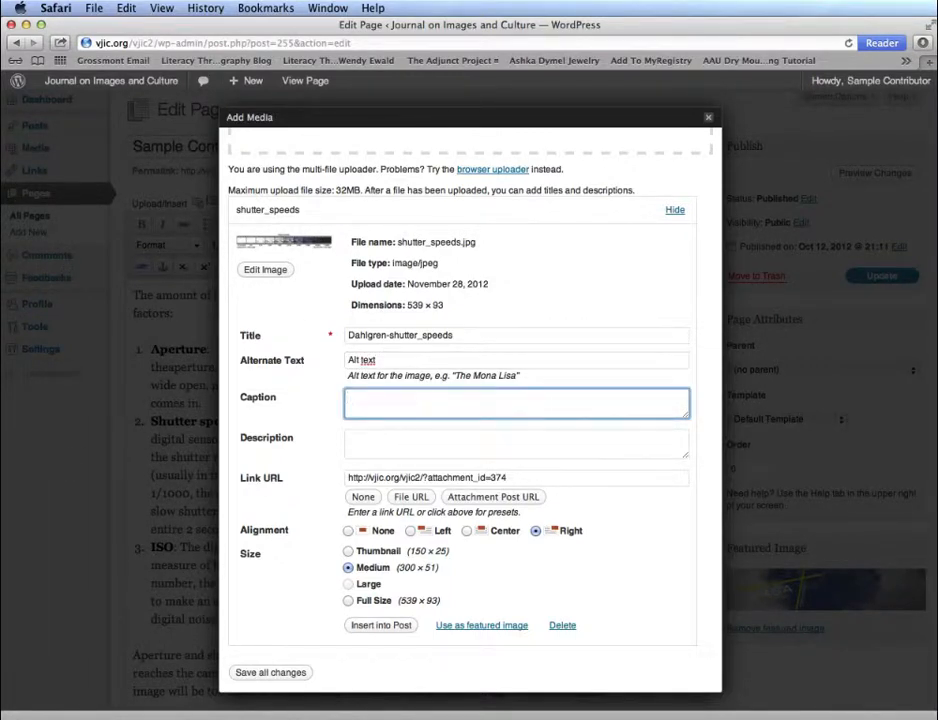
{"action": "type", "text": "This is a scale that..."}
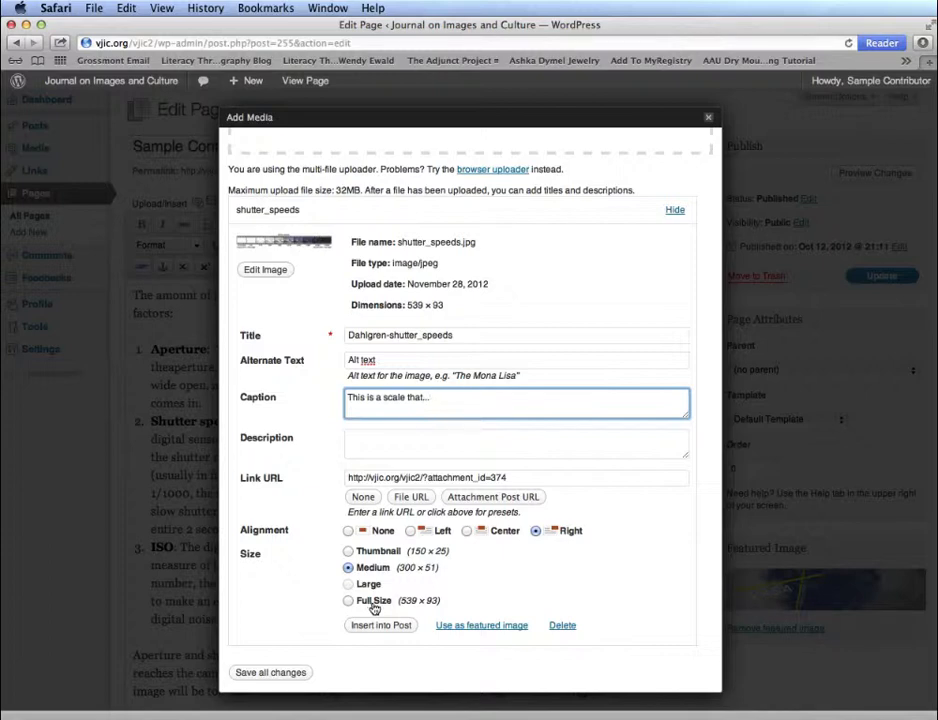
Try the Thumbnail size and the None, File URL and Attachment Post URL link presets for the shutter speeds image
{"action": "left_click", "coordinate": [379, 555]}
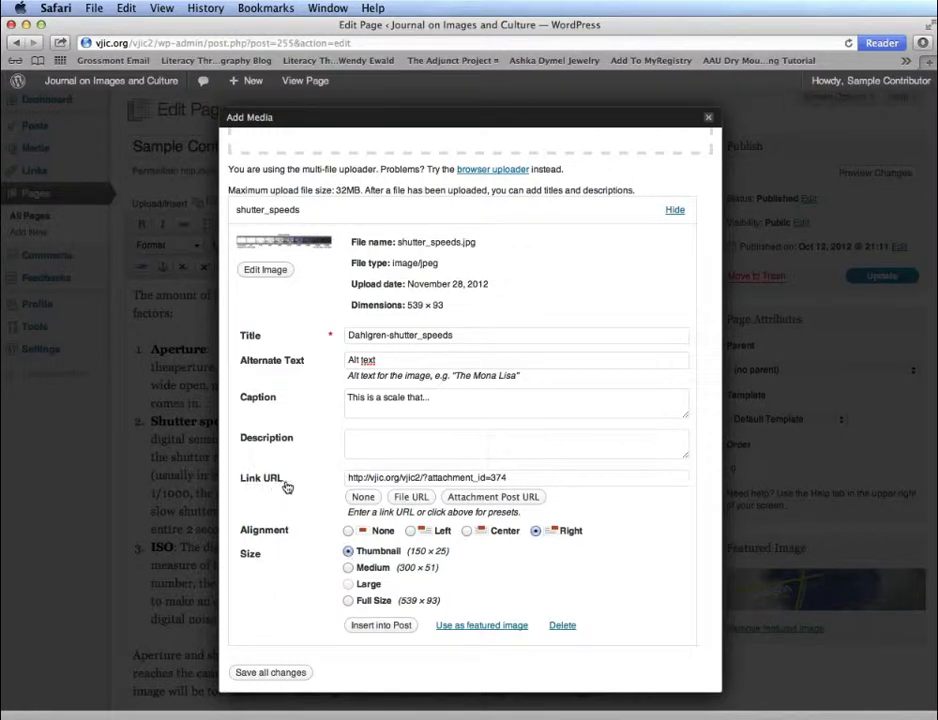
{"action": "left_click", "coordinate": [363, 497]}
{"action": "left_click", "coordinate": [410, 497]}
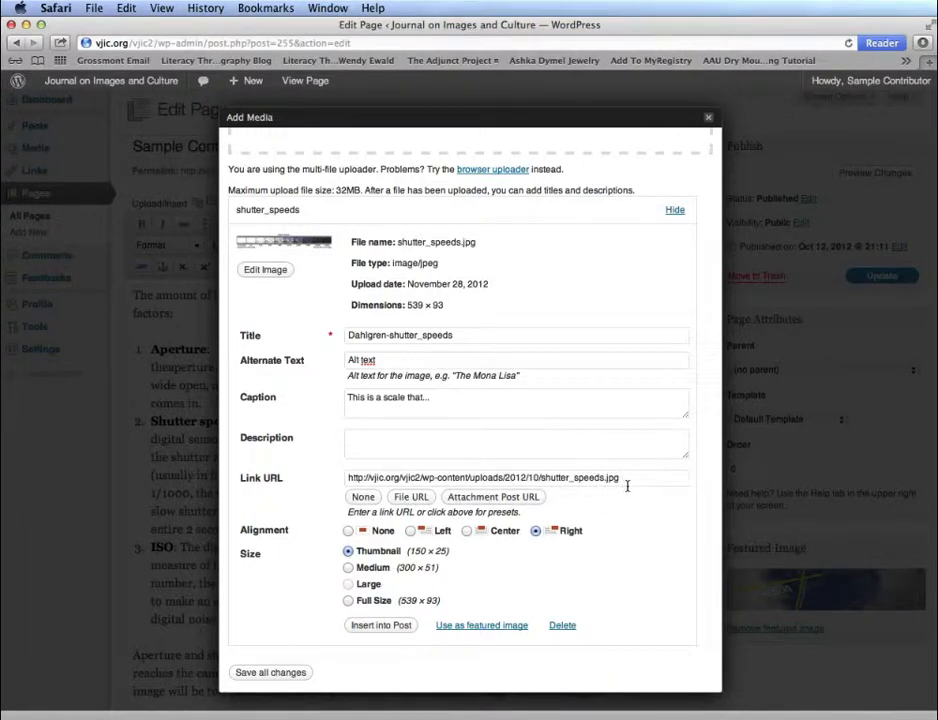
{"action": "left_click", "coordinate": [483, 499]}
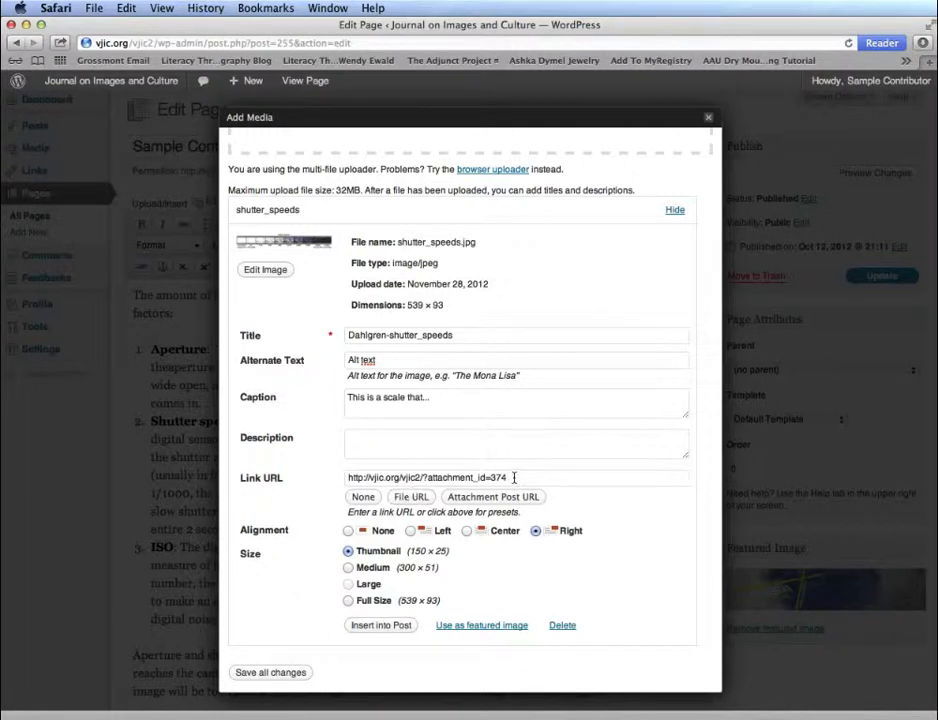
Insert the shutter speeds image into the page at full size, centered and without a link
{"action": "left_click", "coordinate": [348, 601]}
{"action": "left_click", "coordinate": [363, 497]}
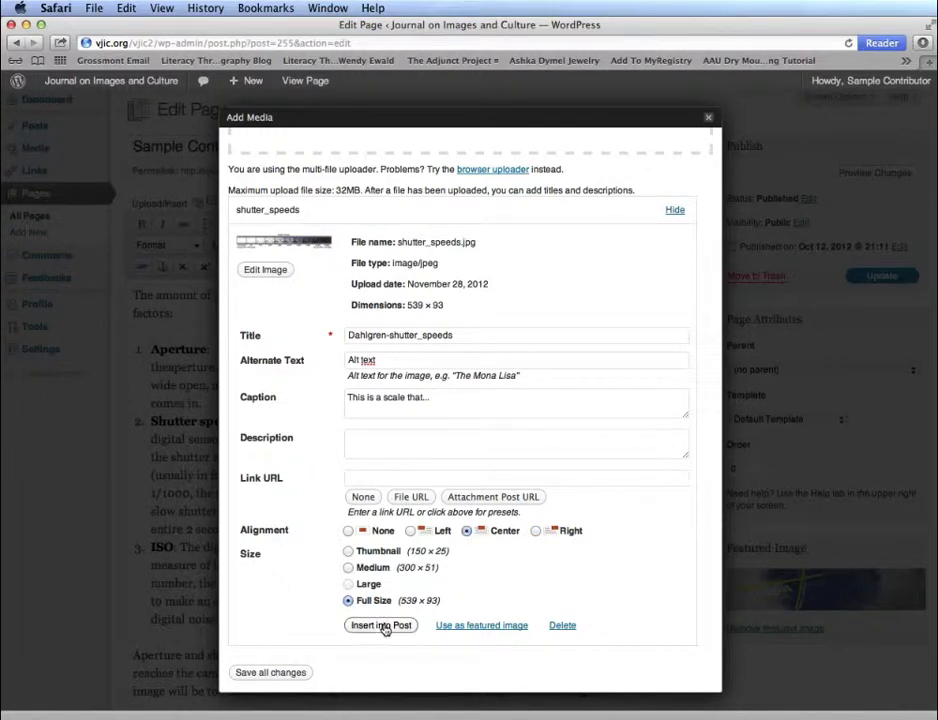
{"action": "left_click", "coordinate": [381, 625]}
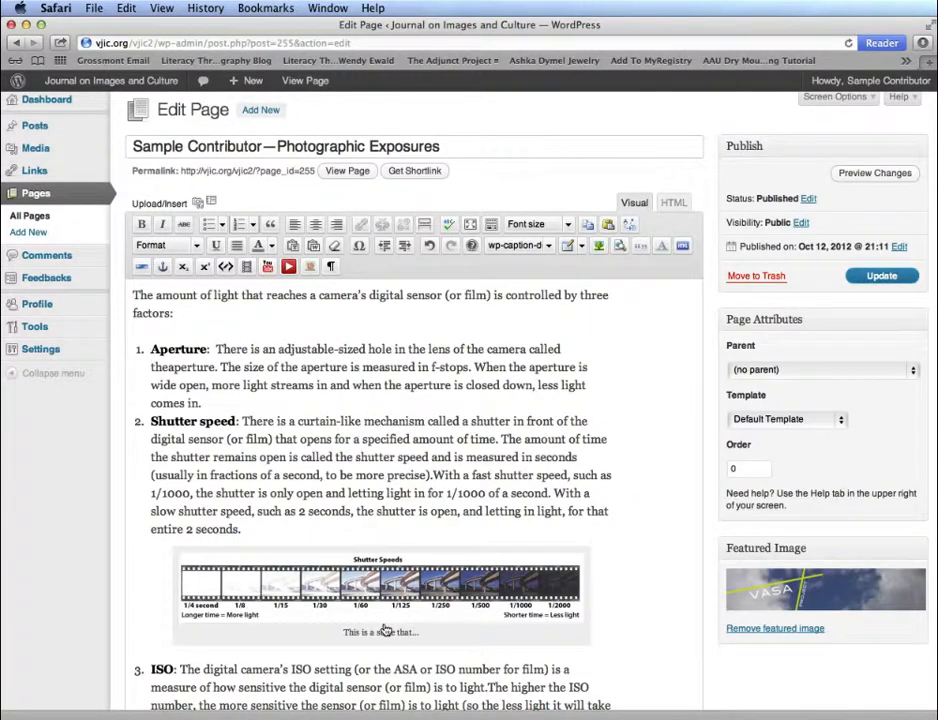
Open the live page and check whether the shutter speeds image appears in the article
{"action": "left_click", "coordinate": [350, 170]}
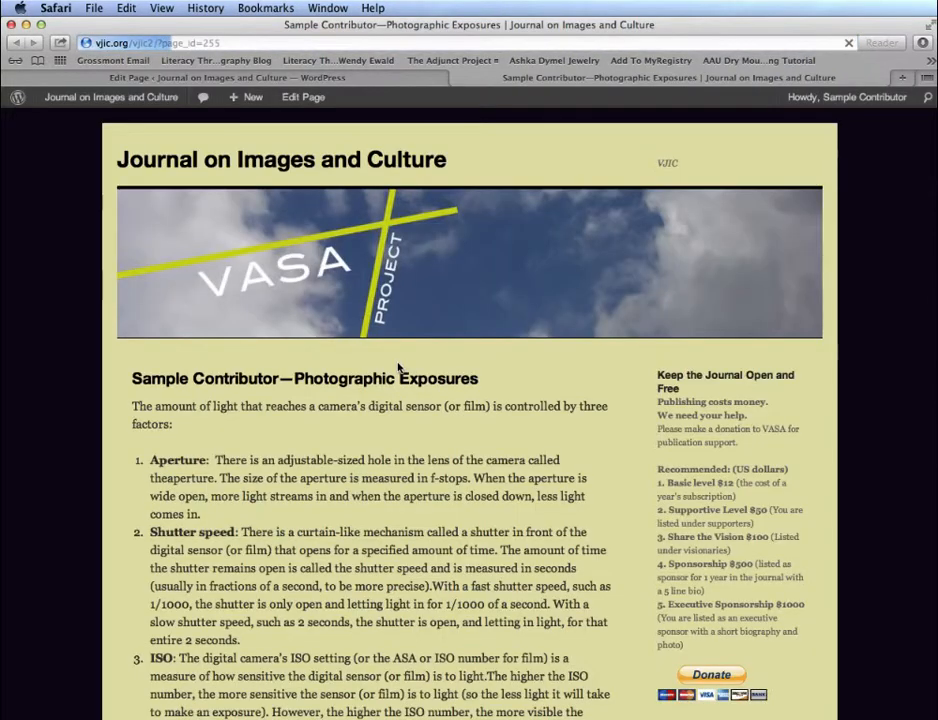
{"action": "scroll", "coordinate": [417, 475], "scroll_direction": "down", "scroll_amount": 7}
{"action": "scroll", "coordinate": [417, 475], "scroll_direction": "up", "scroll_amount": 7}
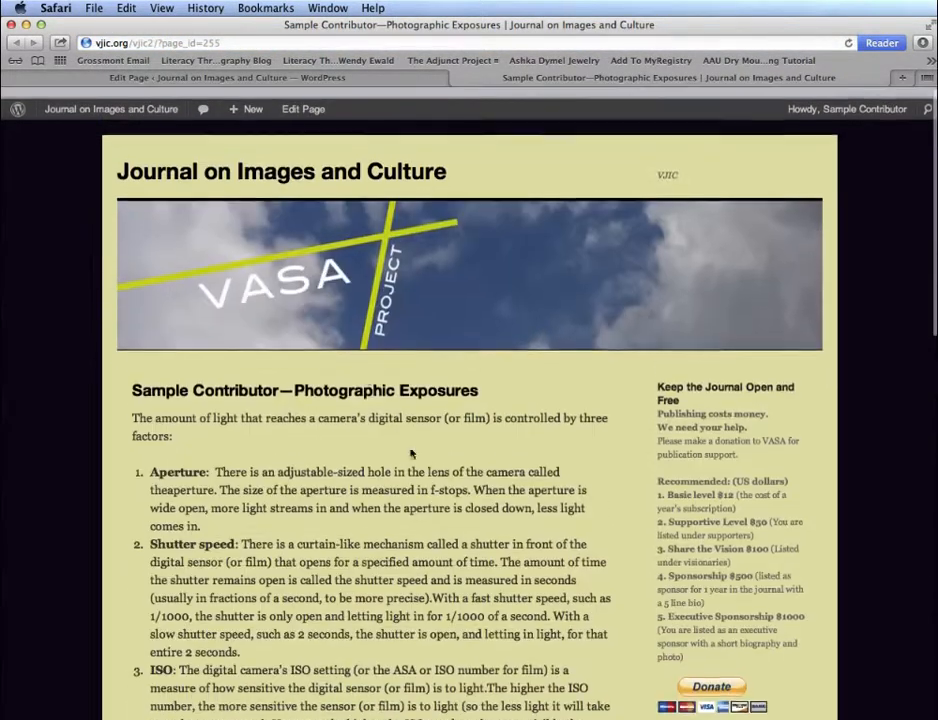
{"action": "mouse_move", "coordinate": [46, 96]}
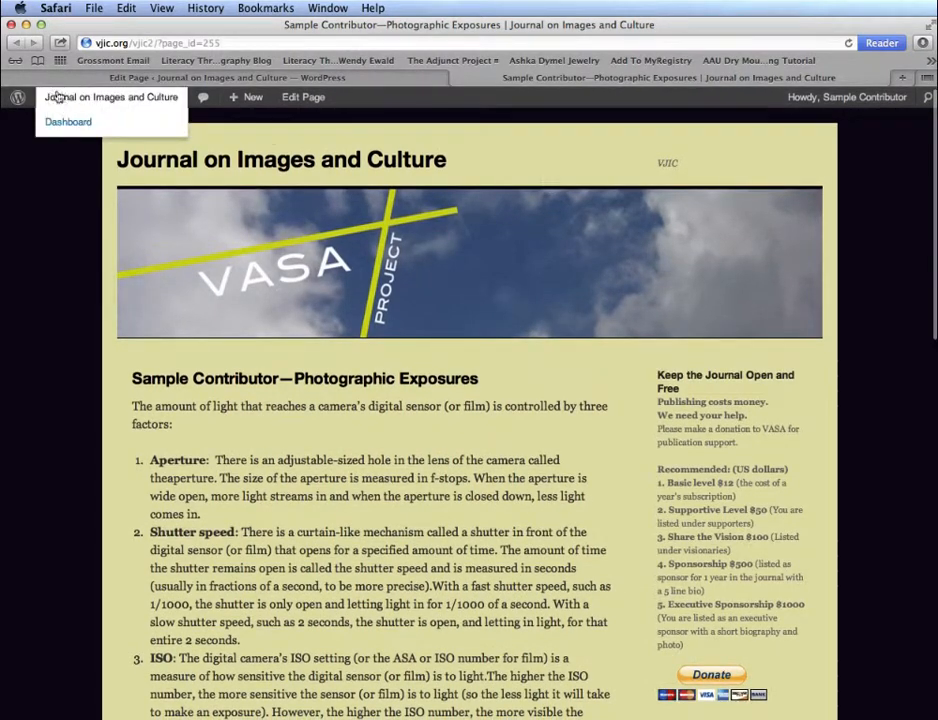
Return to the page editor, update the page, and open its live version again
{"action": "left_click", "coordinate": [130, 78]}
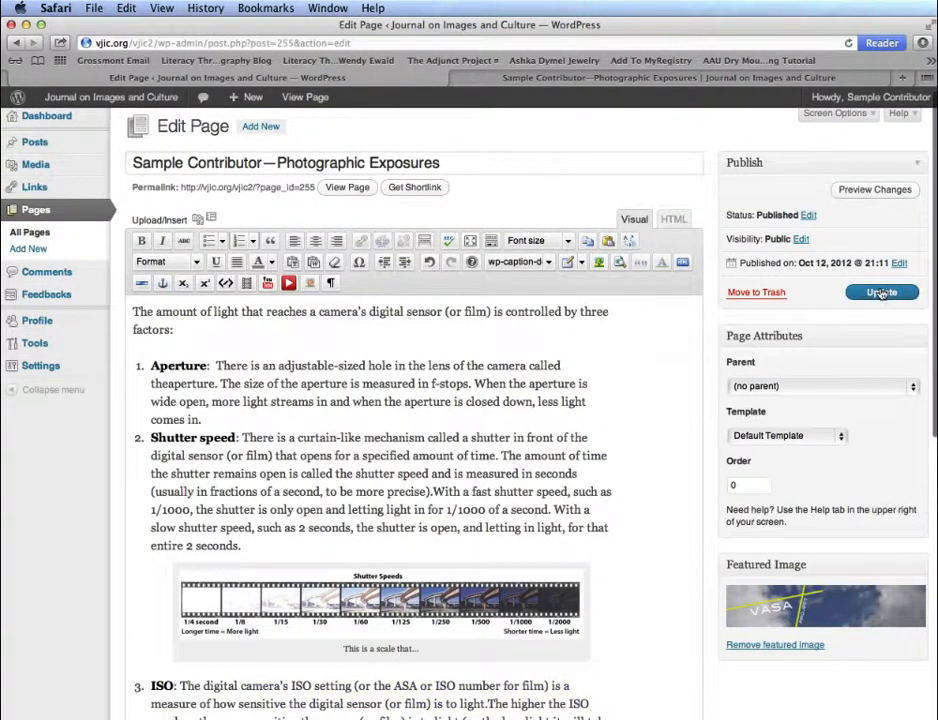
{"action": "left_click", "coordinate": [881, 292]}
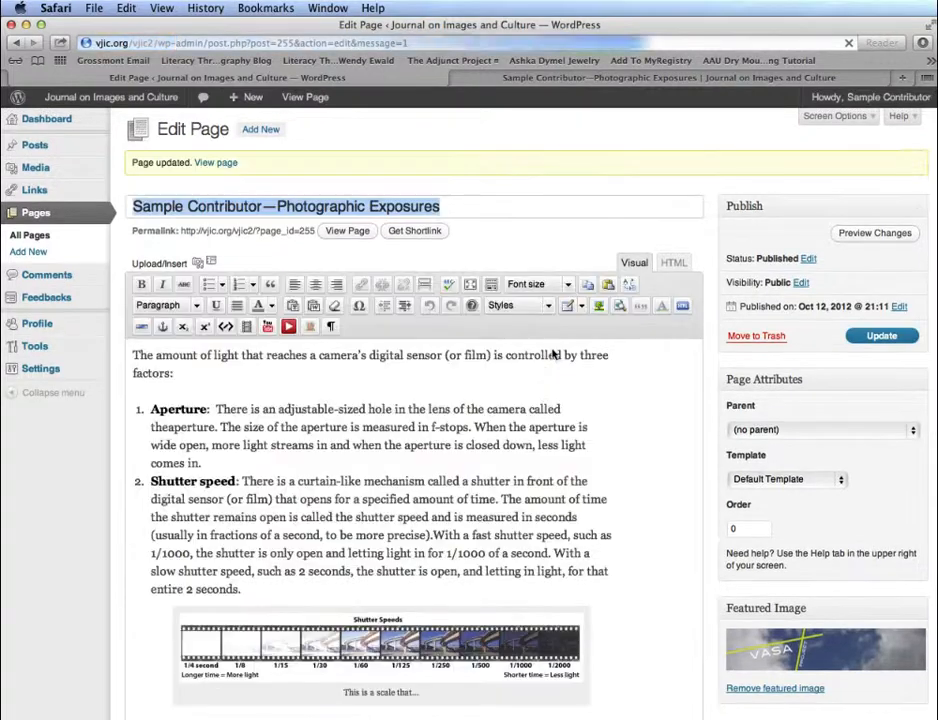
{"action": "left_click", "coordinate": [355, 230]}
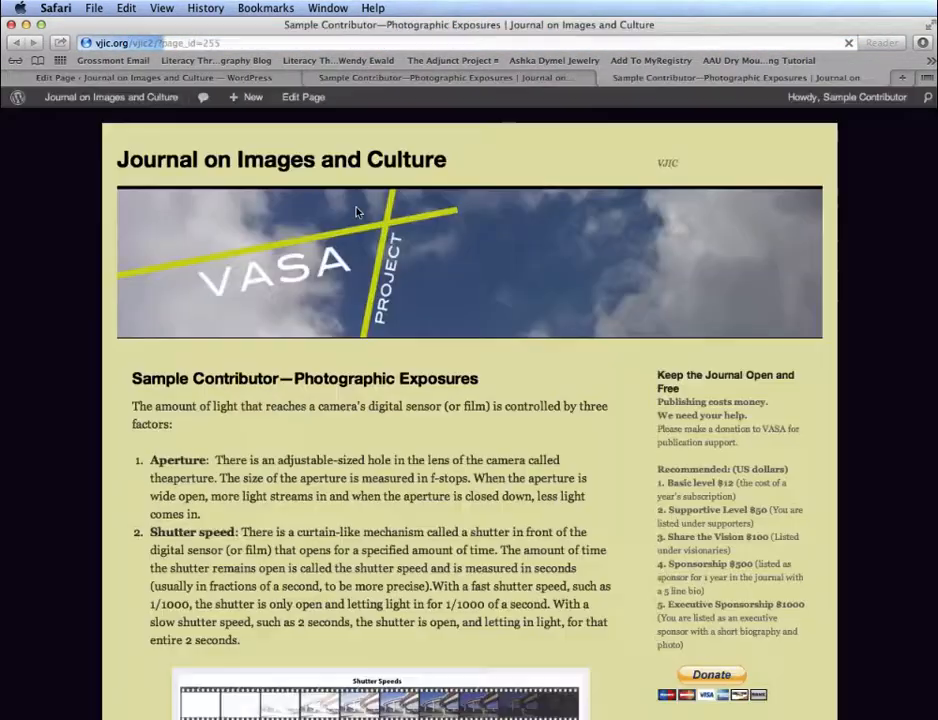
Close the outdated copy of the live page and examine the shutter speeds image and its caption in the article
{"action": "left_click", "coordinate": [312, 78]}
{"action": "scroll", "coordinate": [355, 420], "scroll_direction": "down", "scroll_amount": 5}
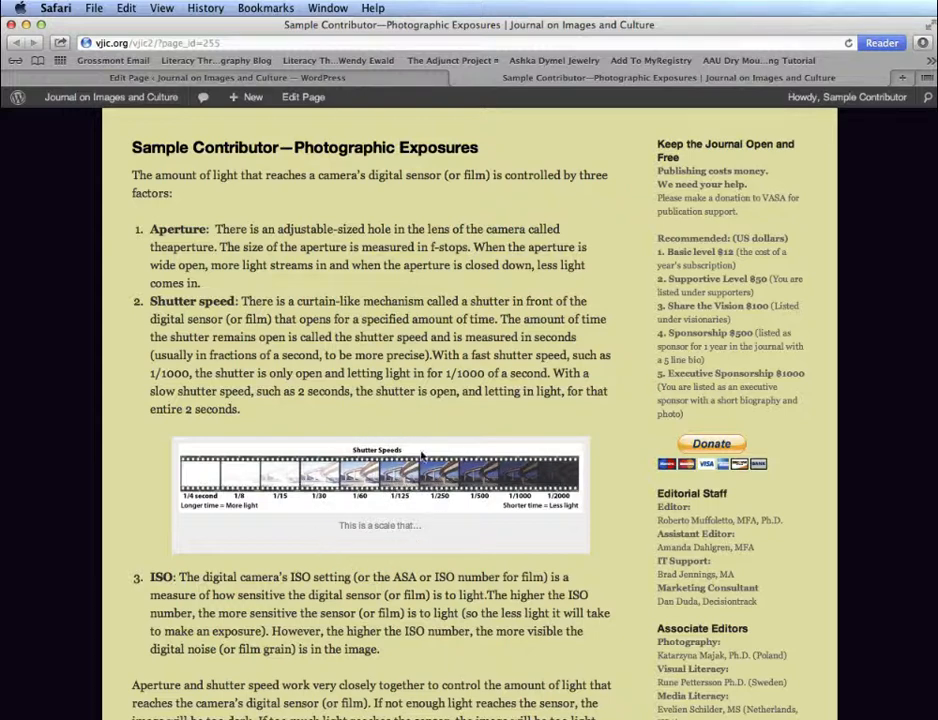
{"action": "left_click_drag", "start_coordinate": [339, 525], "coordinate": [426, 528]}
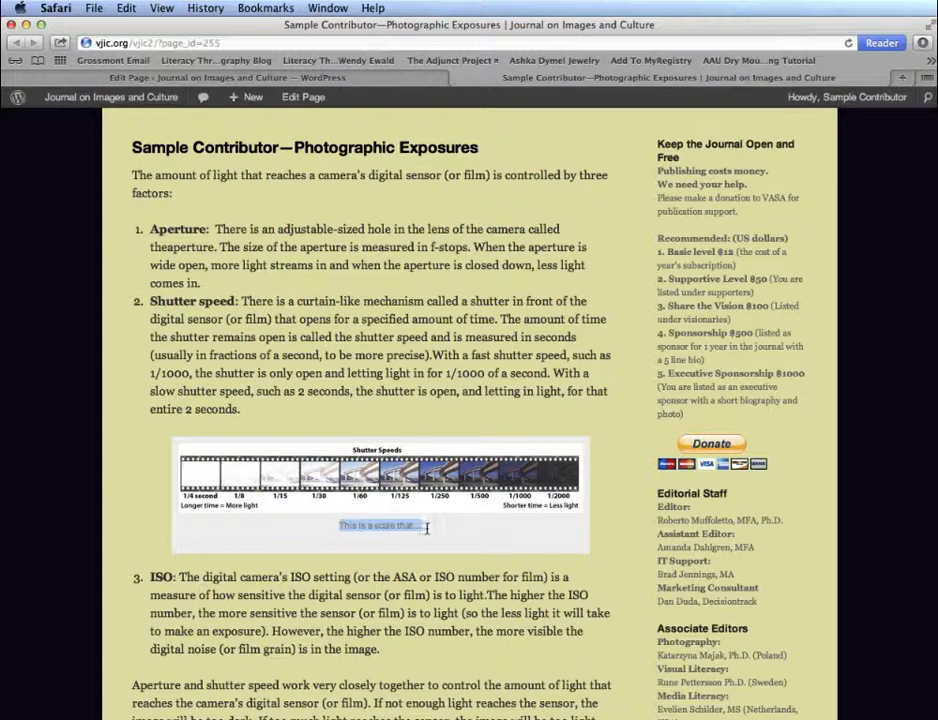
{"action": "left_click", "coordinate": [346, 525]}
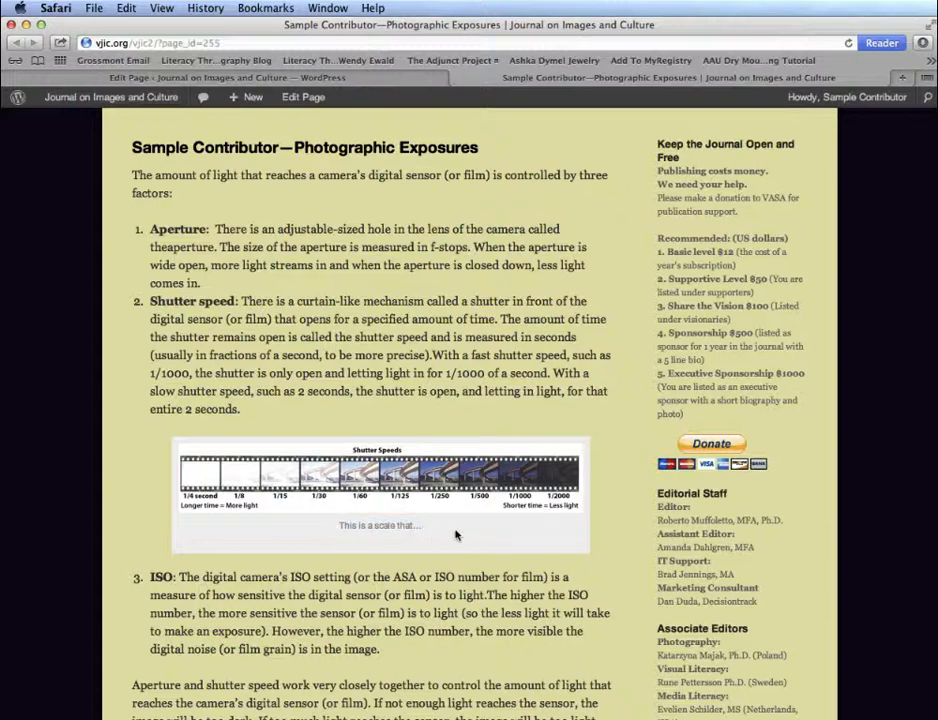
{"action": "scroll", "coordinate": [451, 538], "scroll_direction": "up", "scroll_amount": 4}
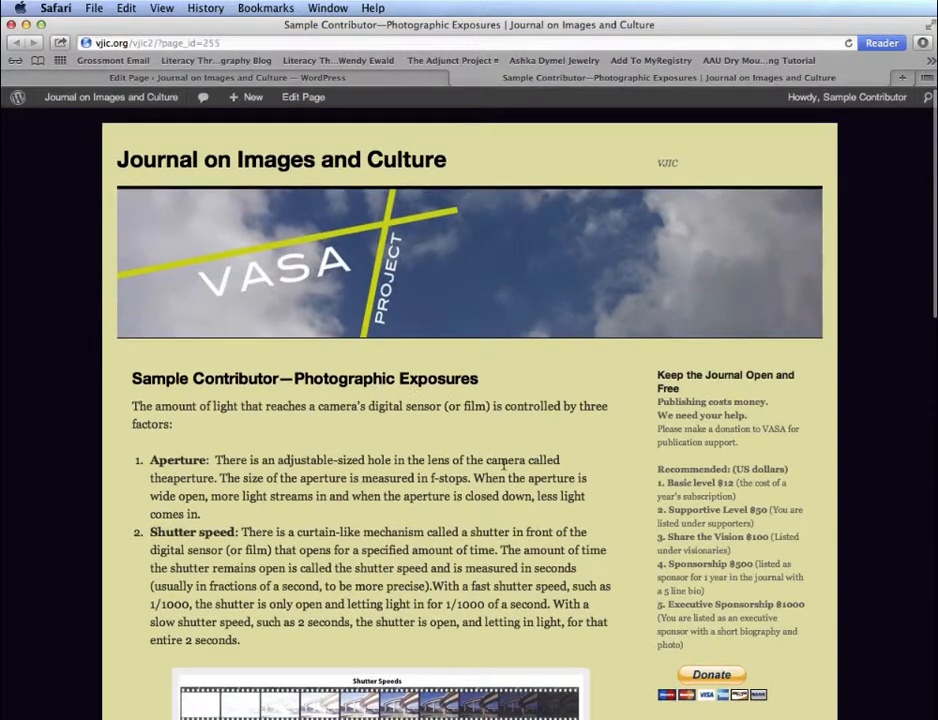
{"action": "scroll", "coordinate": [479, 491], "scroll_direction": "down", "scroll_amount": 1}
{"action": "scroll", "coordinate": [460, 510], "scroll_direction": "up", "scroll_amount": 2}
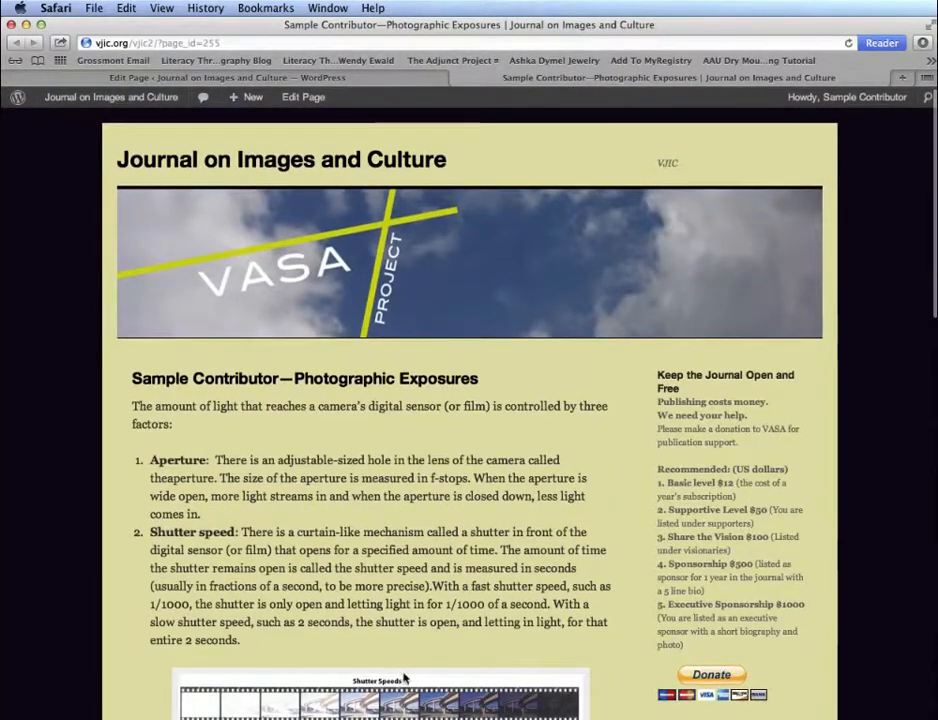
Back in the page editor, place the insertion point after the introductory sentence and upload aperture.jpg from the VJIC folder
{"action": "left_click", "coordinate": [232, 77]}
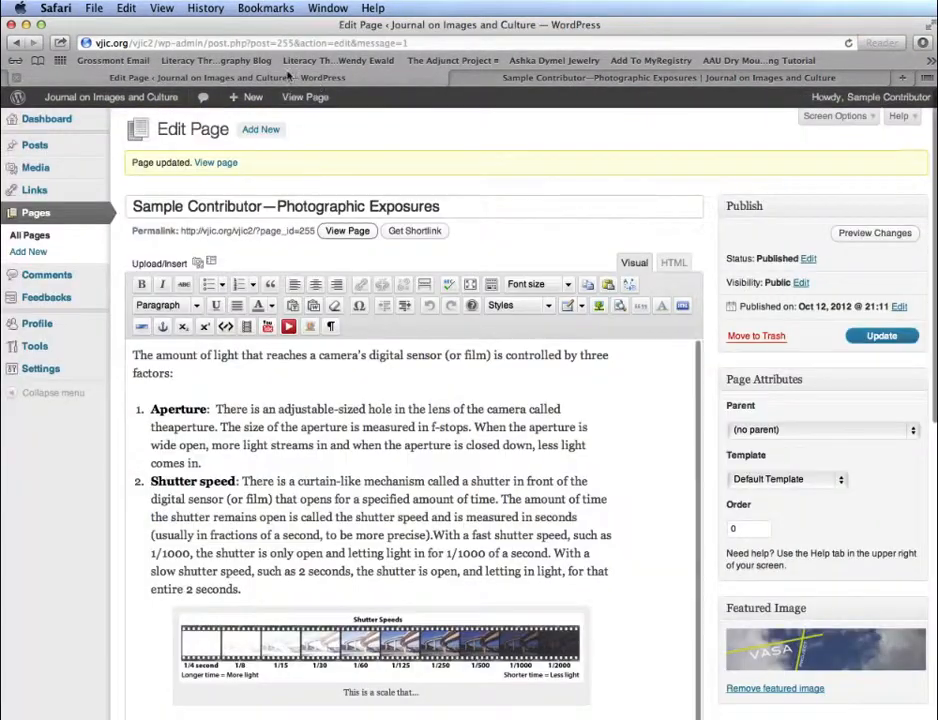
{"action": "left_click", "coordinate": [223, 461]}
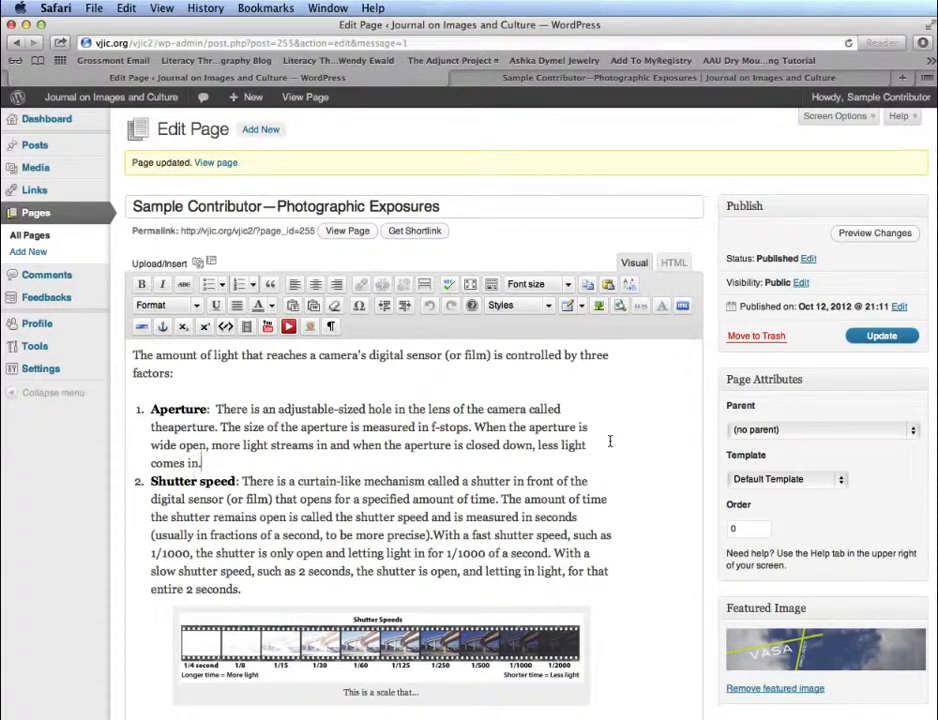
{"action": "left_click", "coordinate": [153, 408]}
{"action": "left_click", "coordinate": [212, 375]}
{"action": "left_click", "coordinate": [197, 264]}
{"action": "left_click", "coordinate": [488, 311]}
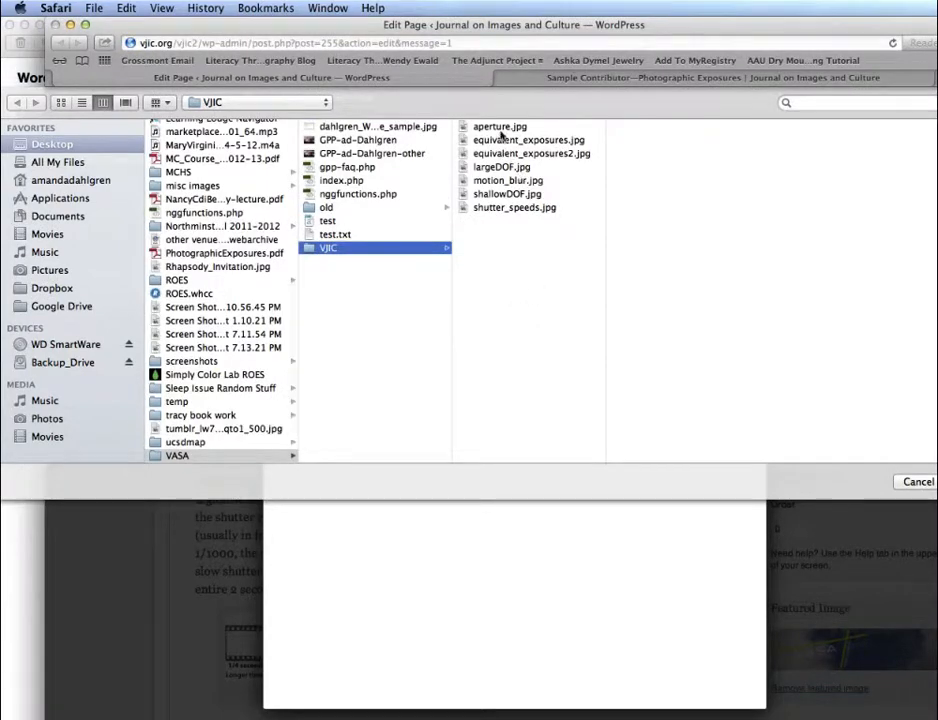
{"action": "left_click", "coordinate": [490, 127]}
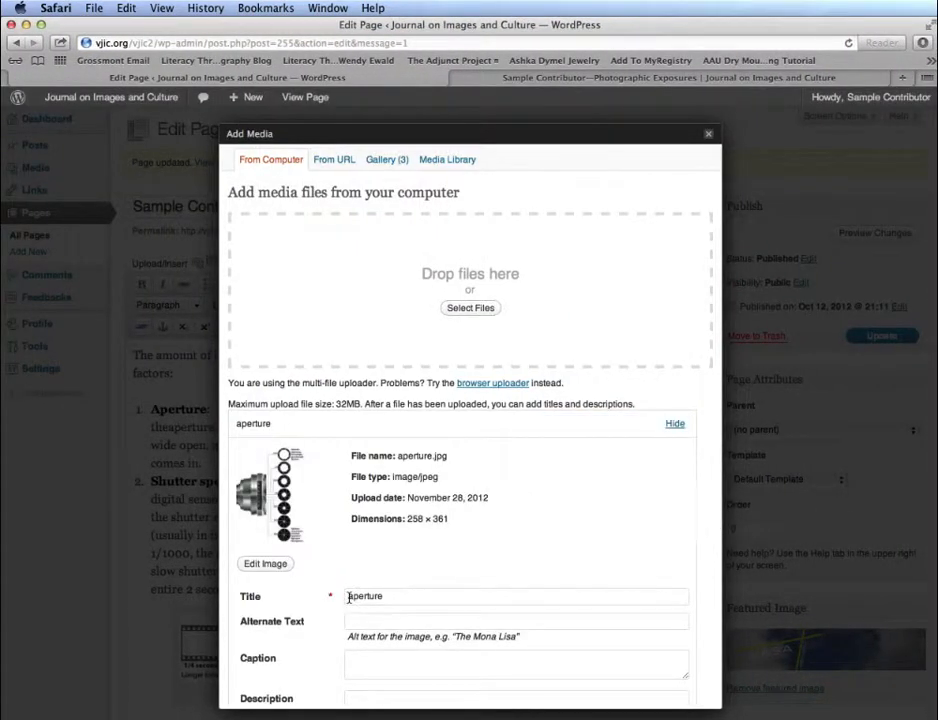
Prefix the aperture image's title with the contributor's surname and a hyphen, and enter the caption "Aperture scale that shows relation..."
{"action": "type", "text": "Dahlgren"}
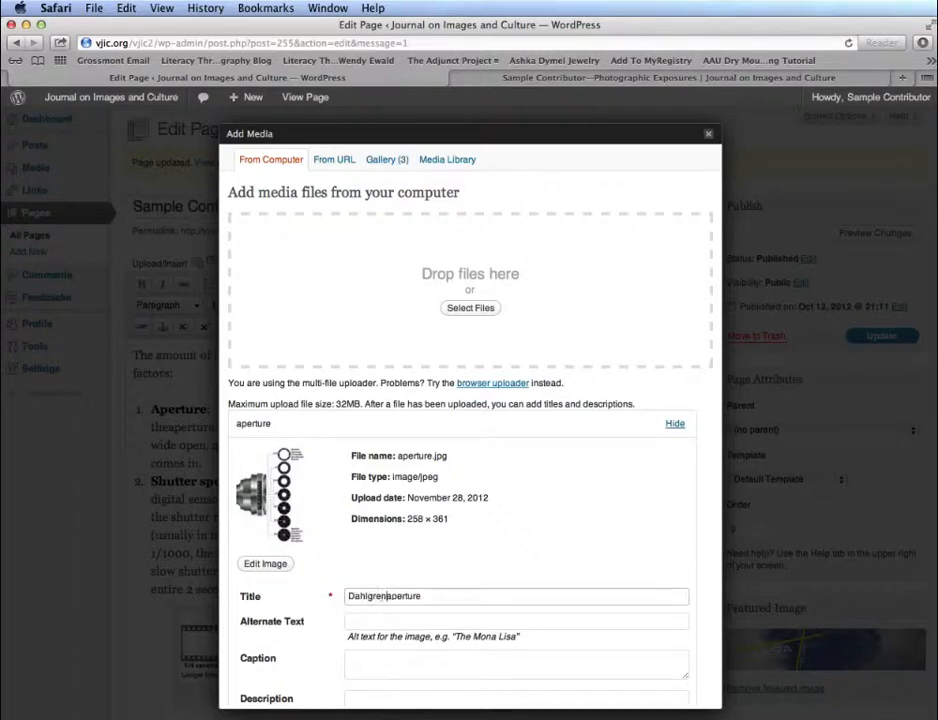
{"action": "type", "text": "-"}
{"action": "scroll", "coordinate": [373, 651], "scroll_direction": "down", "scroll_amount": 5}
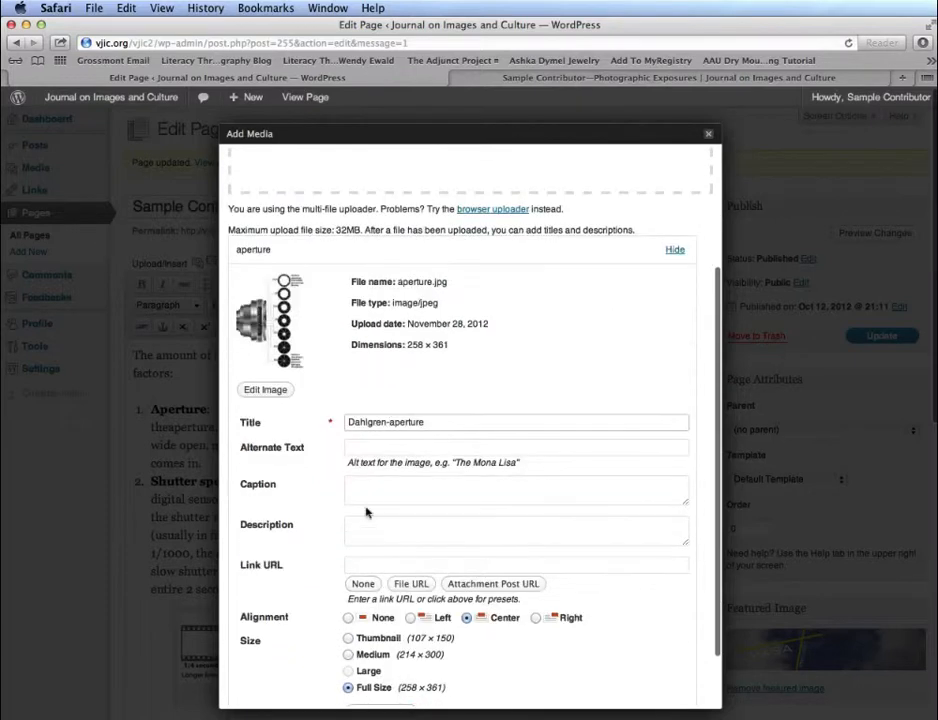
{"action": "left_click", "coordinate": [431, 490]}
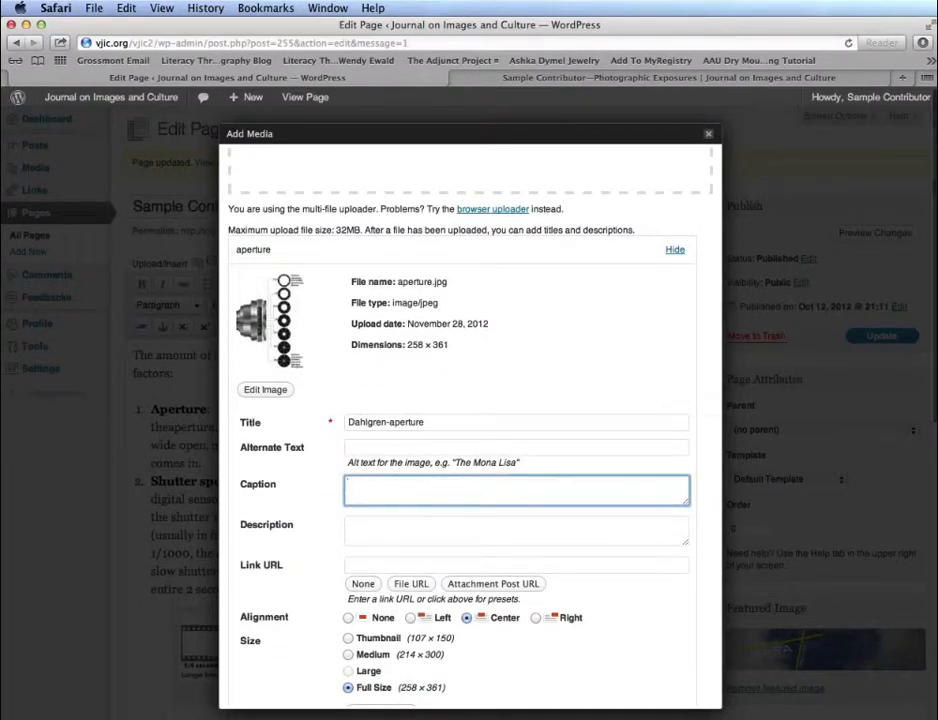
{"action": "type", "text": "A"}
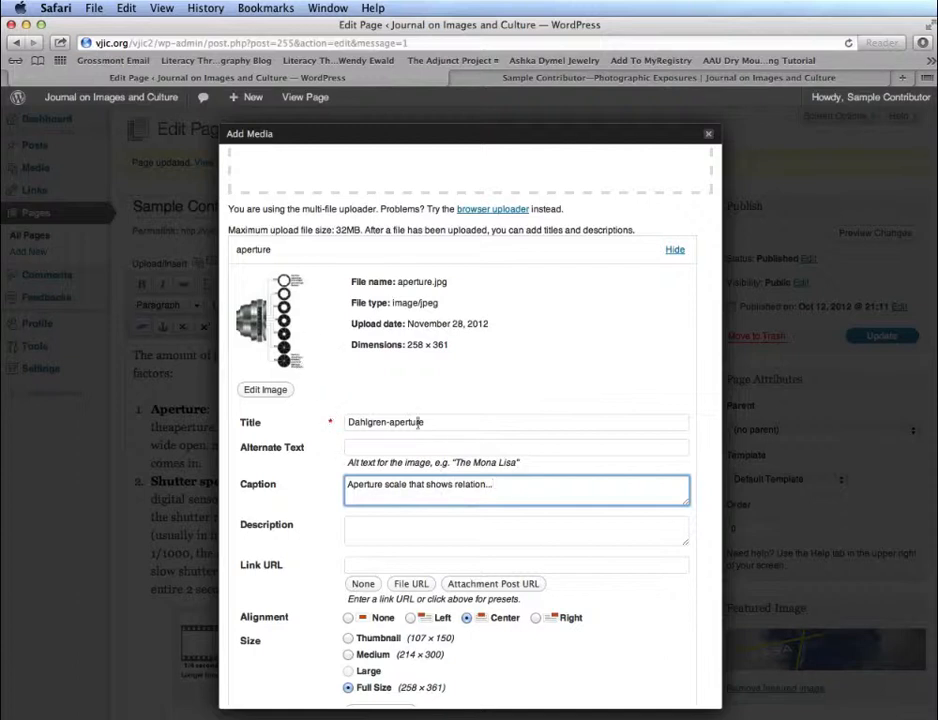
{"action": "type", "text": ".."}
{"action": "scroll", "coordinate": [352, 545], "scroll_direction": "down", "scroll_amount": 2}
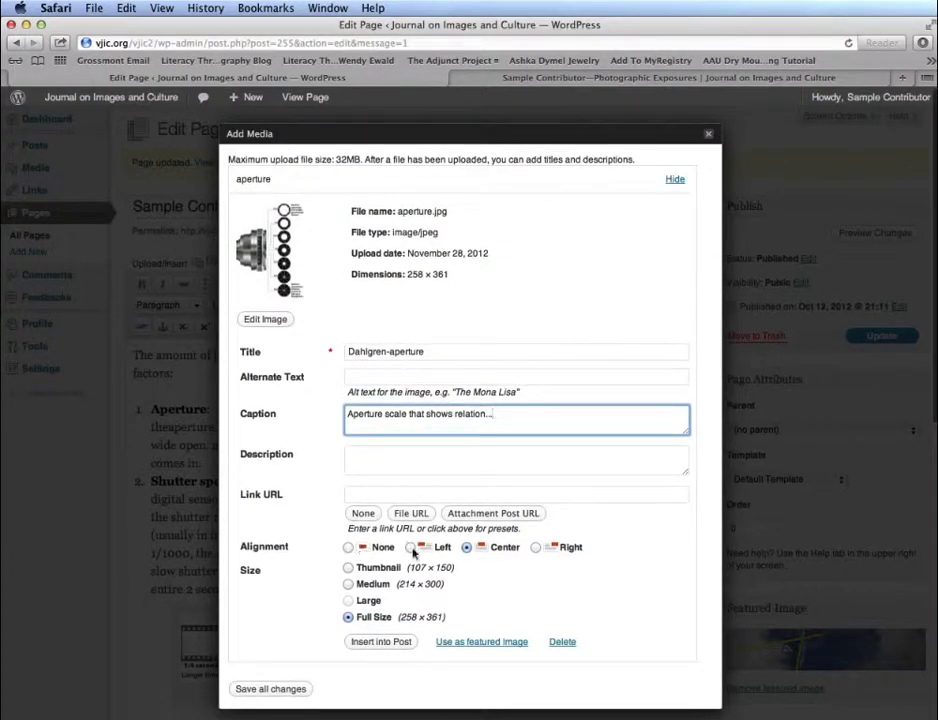
Insert the aperture image into the page at Thumbnail size (107 × 150), right-aligned and linked to its attachment post URL
{"action": "left_click", "coordinate": [348, 568]}
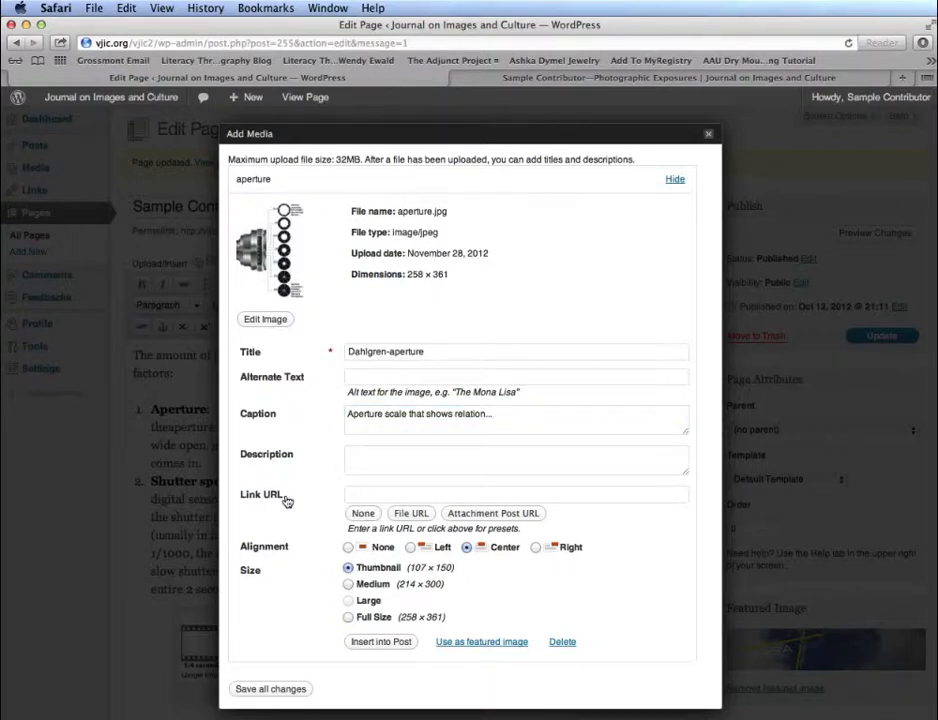
{"action": "left_click", "coordinate": [480, 514]}
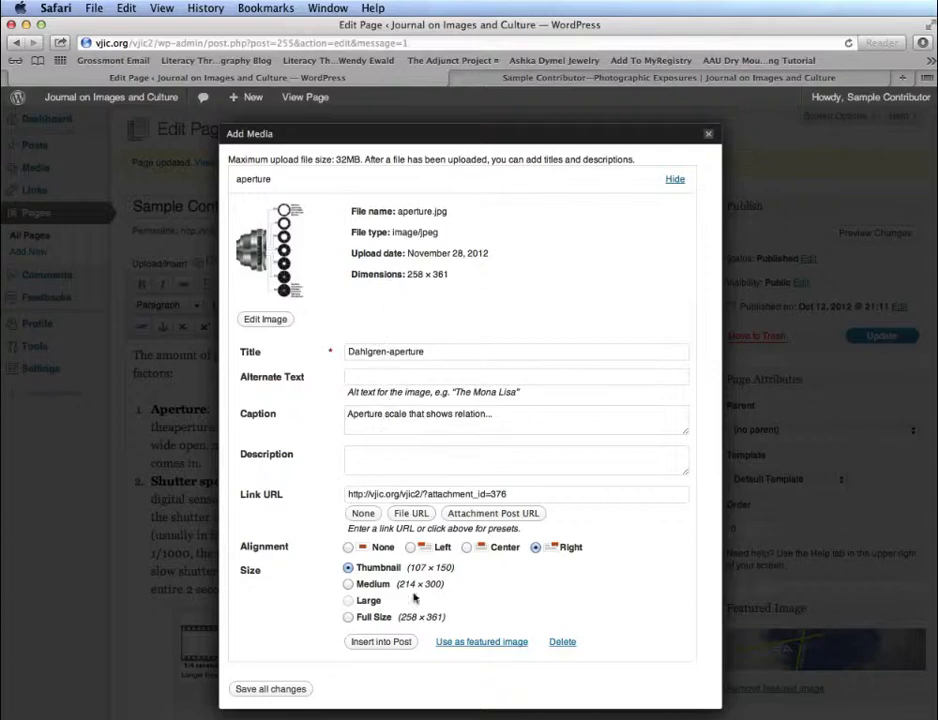
{"action": "left_click", "coordinate": [380, 642]}
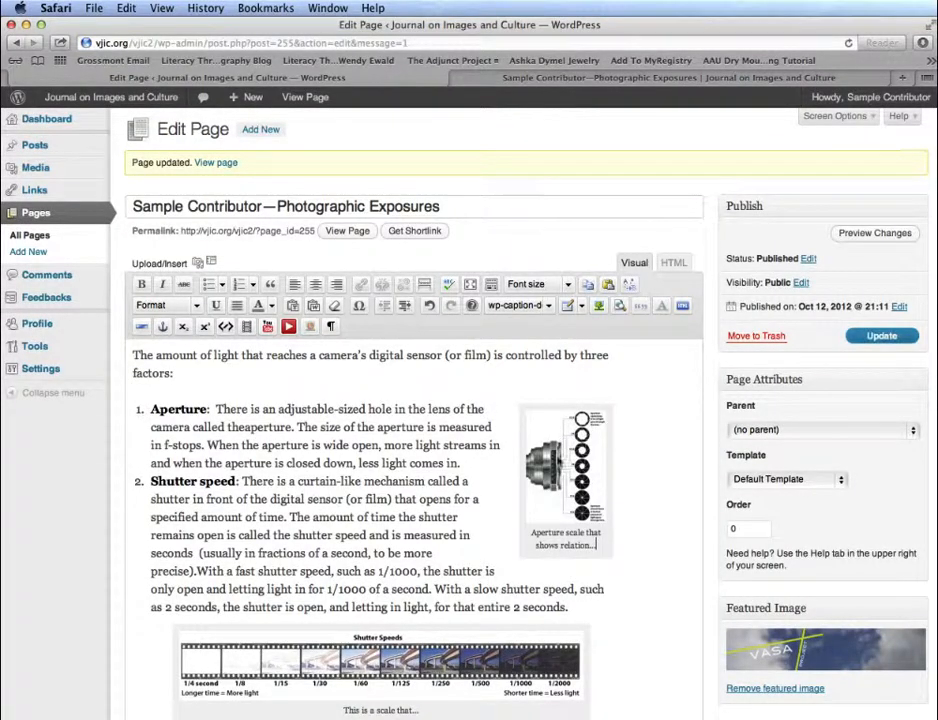
Update the page and open its live version to examine the aperture image and caption beside the article text
{"action": "left_click", "coordinate": [882, 336]}
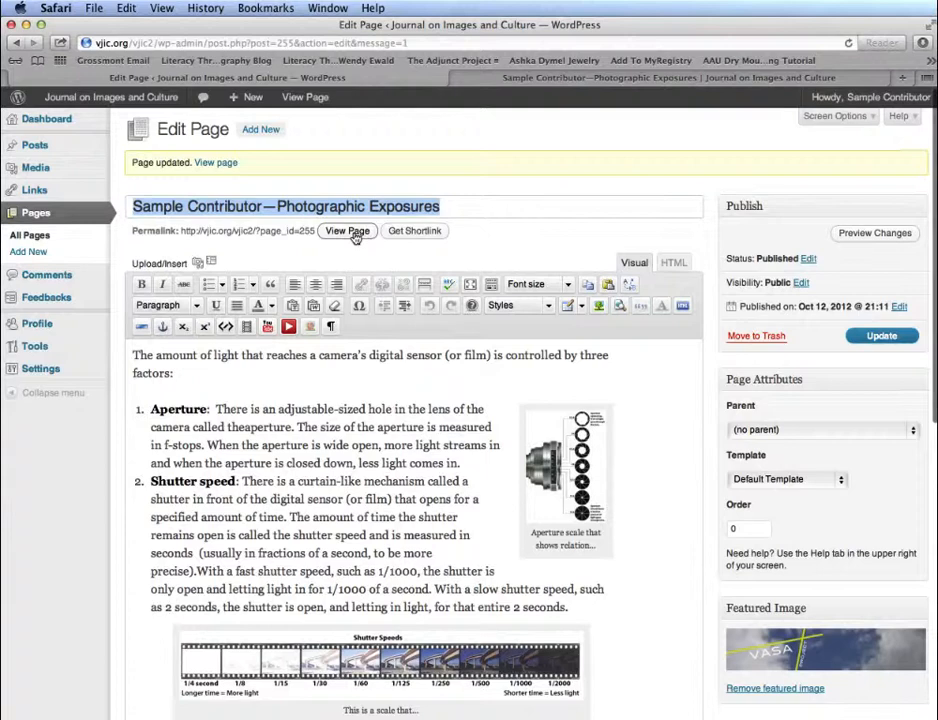
{"action": "left_click", "coordinate": [352, 233]}
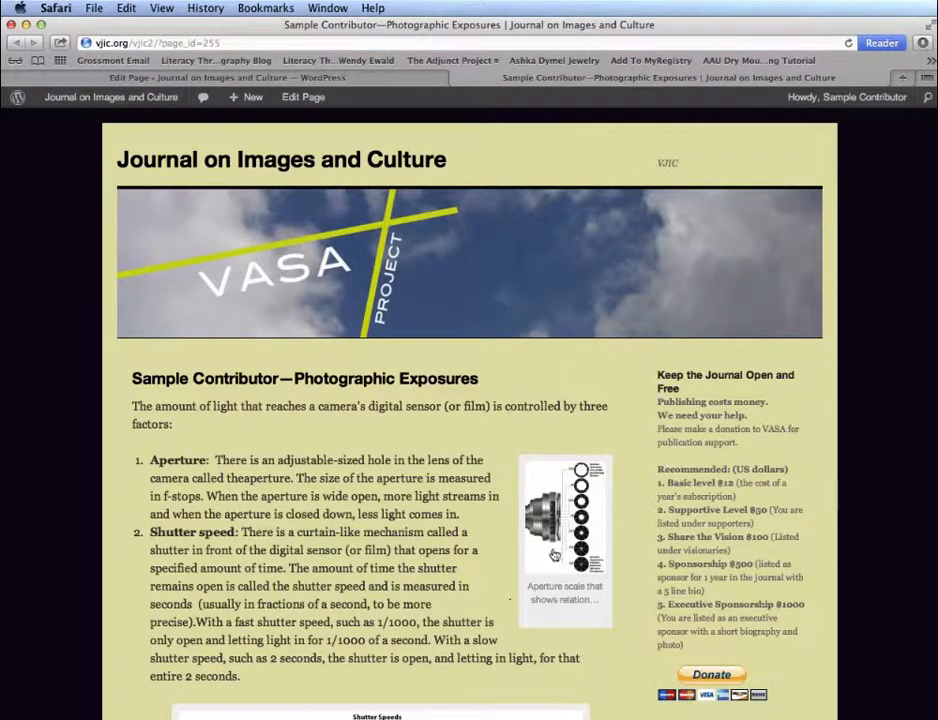
{"action": "scroll", "coordinate": [488, 570], "scroll_direction": "down", "scroll_amount": 2}
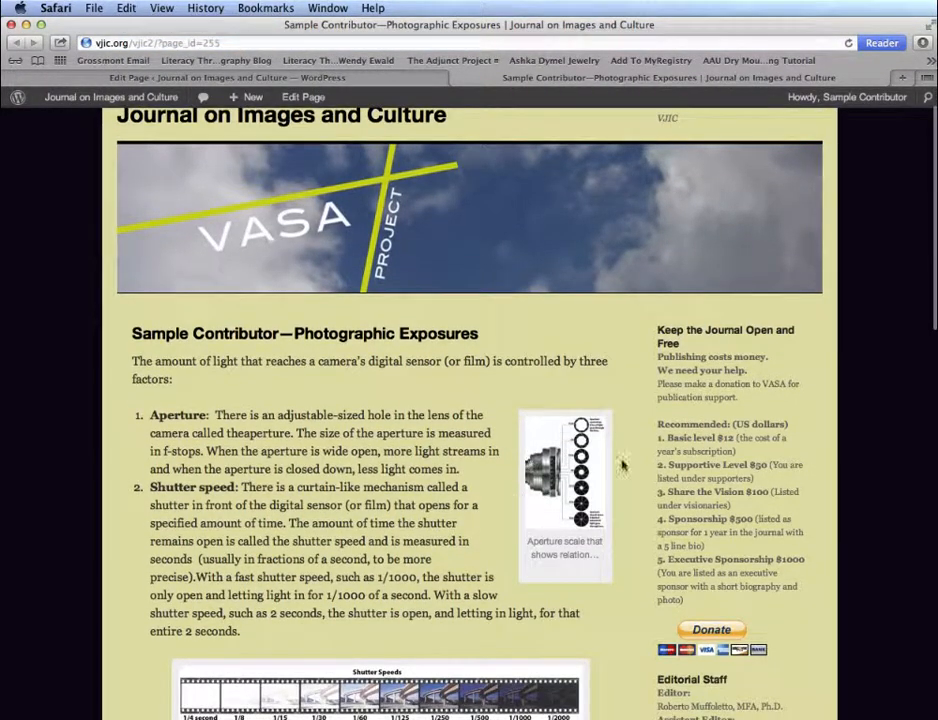